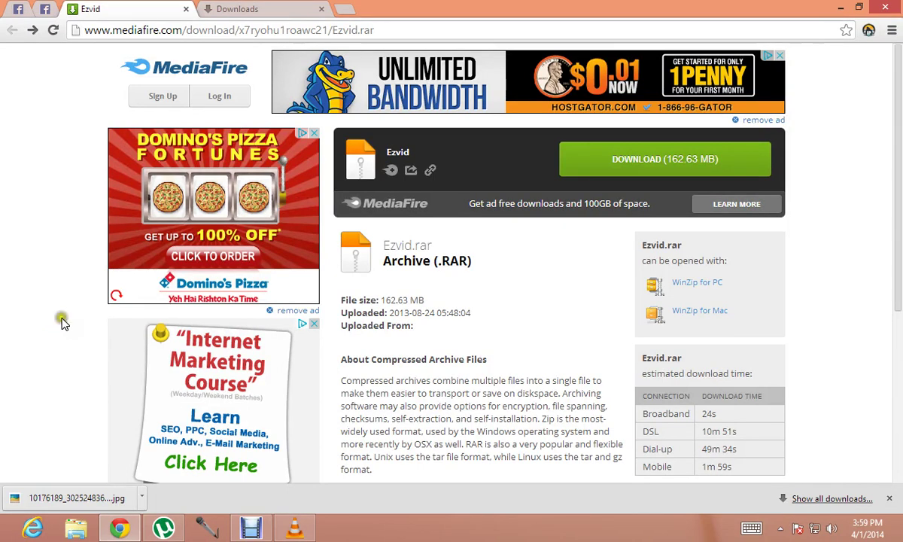
pyautogui.click(251, 527)
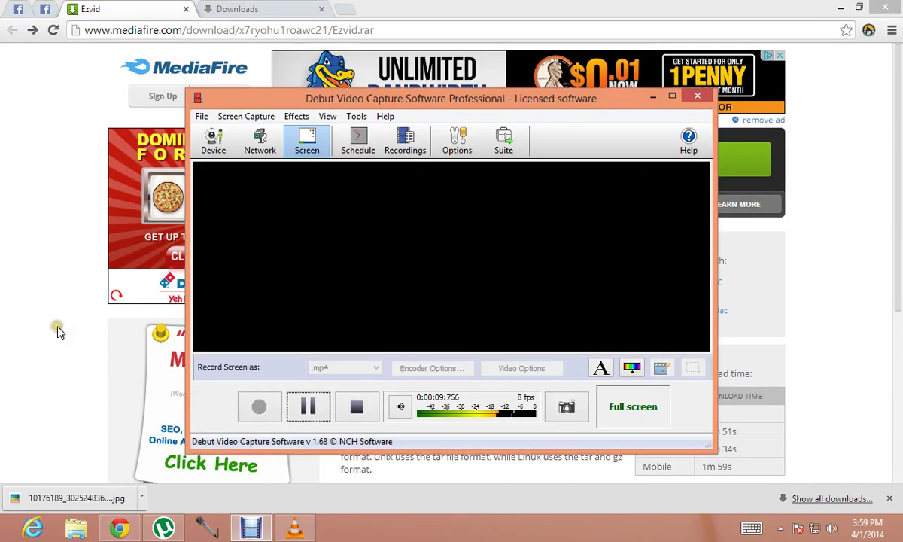
pyautogui.click(58, 328)
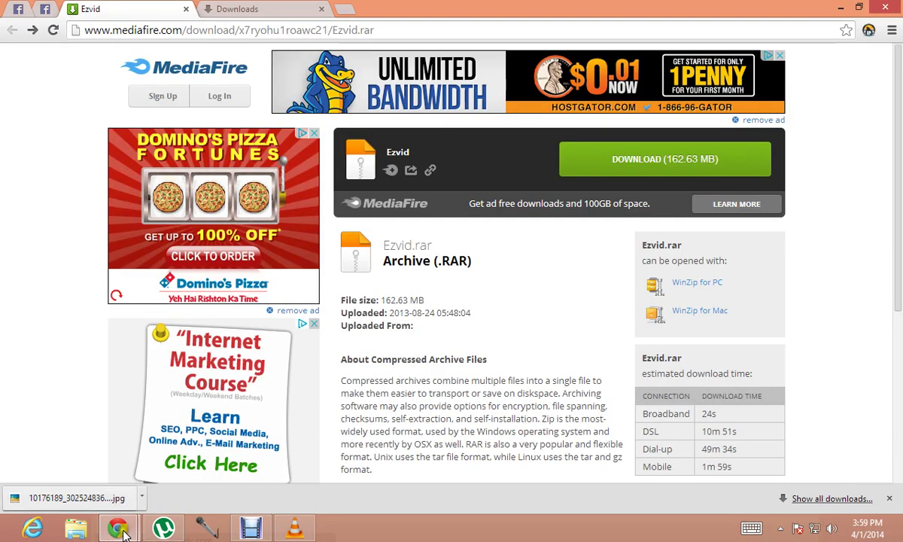
# Close the extra browser window showing the engine.4dsply.com redirect pop-up.
pyautogui.moveTo(121, 530)
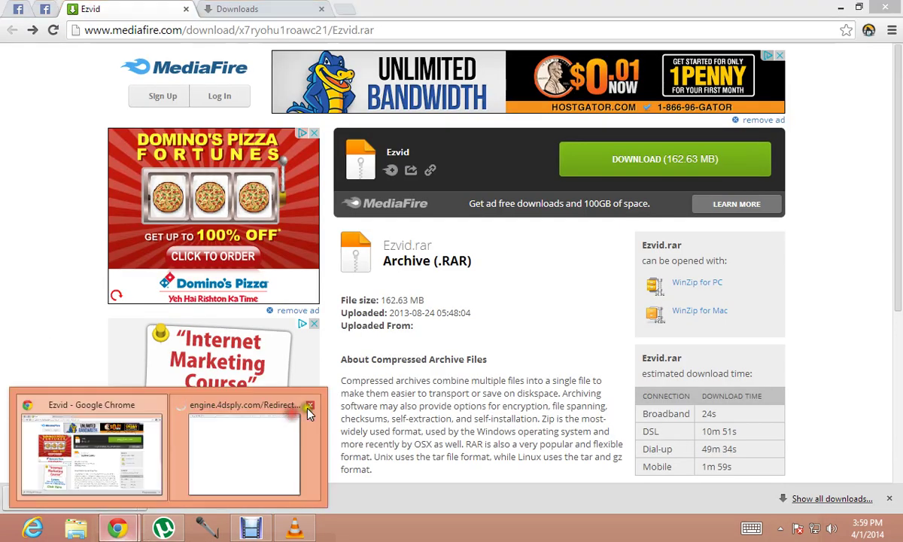
pyautogui.click(308, 407)
pyautogui.scroll(-1, 103, 260)
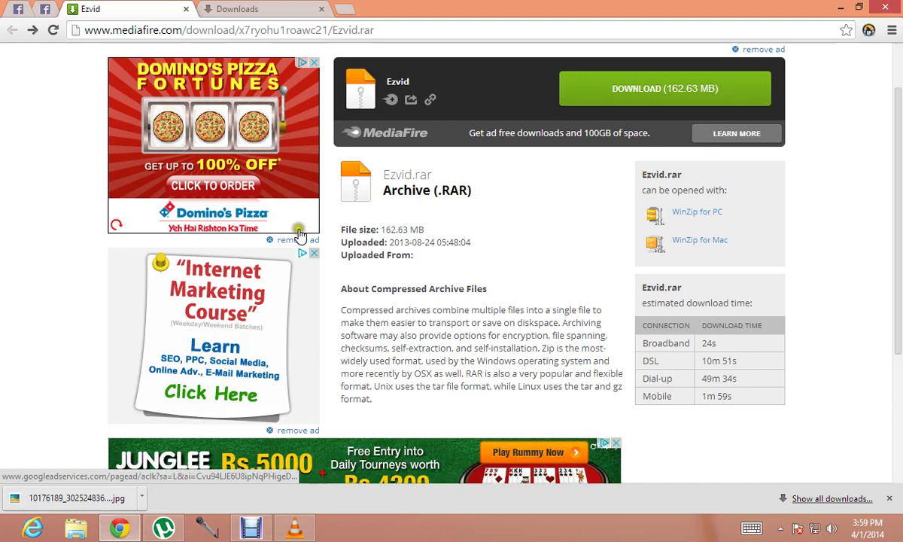
pyautogui.scroll(1, 631, 107)
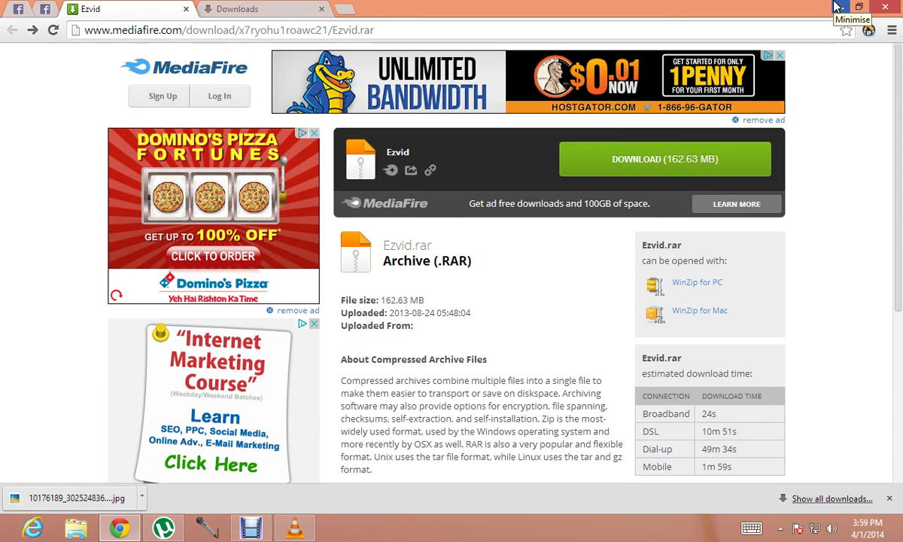
pyautogui.click(692, 161)
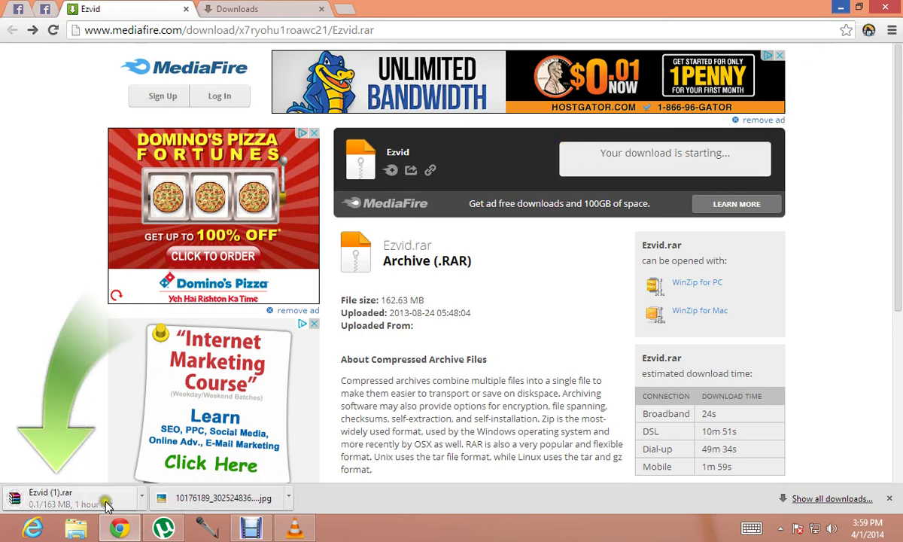
pyautogui.click(143, 503)
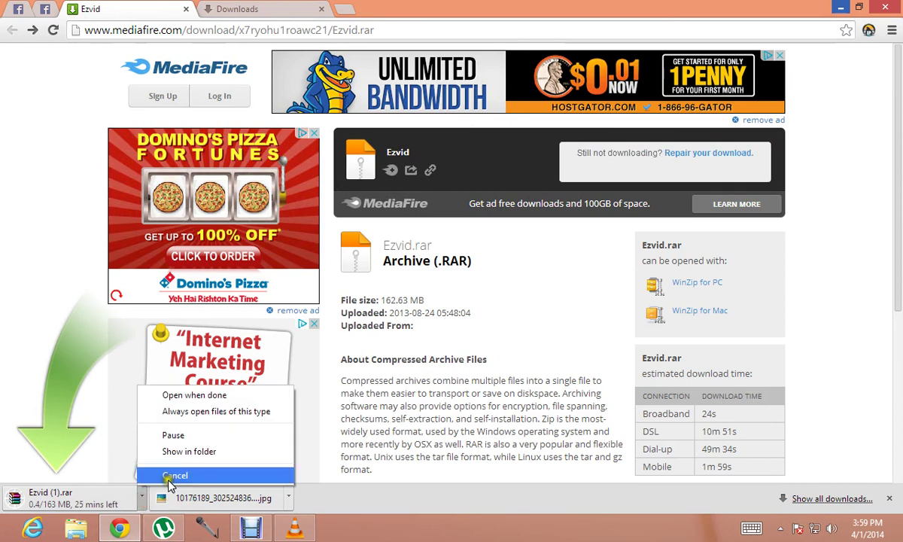
pyautogui.click(158, 449)
# Open the previously downloaded Ezvid.rar from the browser's download list in WinRAR and maximize the archive window.
pyautogui.click(258, 8)
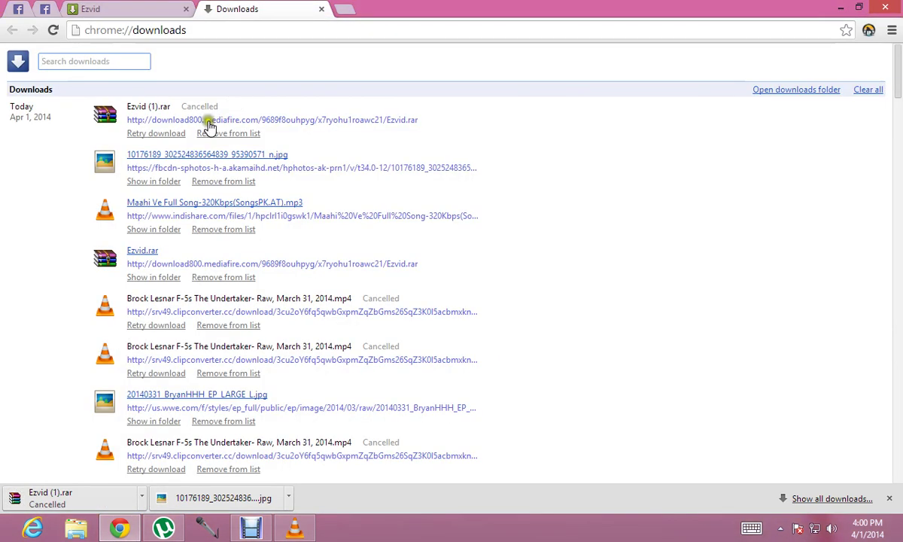
pyautogui.click(149, 253)
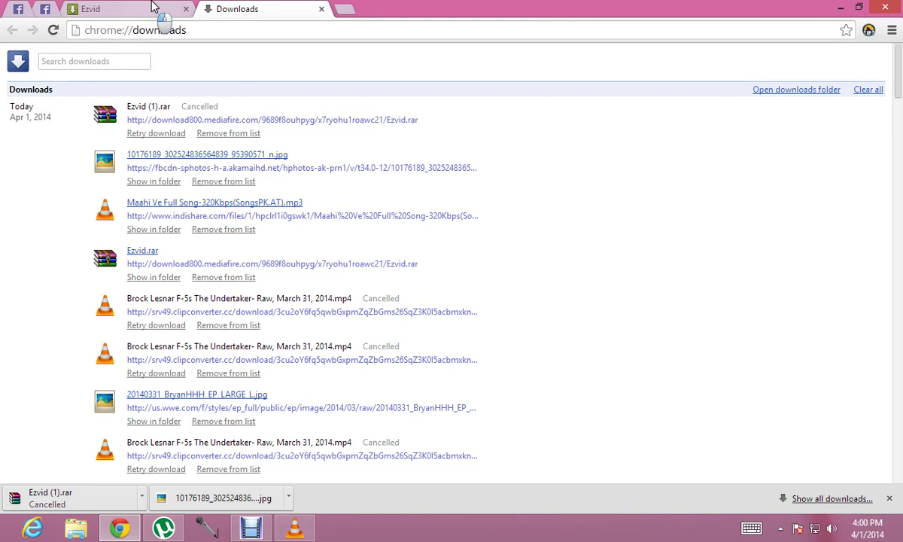
pyautogui.click(157, 10)
pyautogui.doubleClick(336, 31)
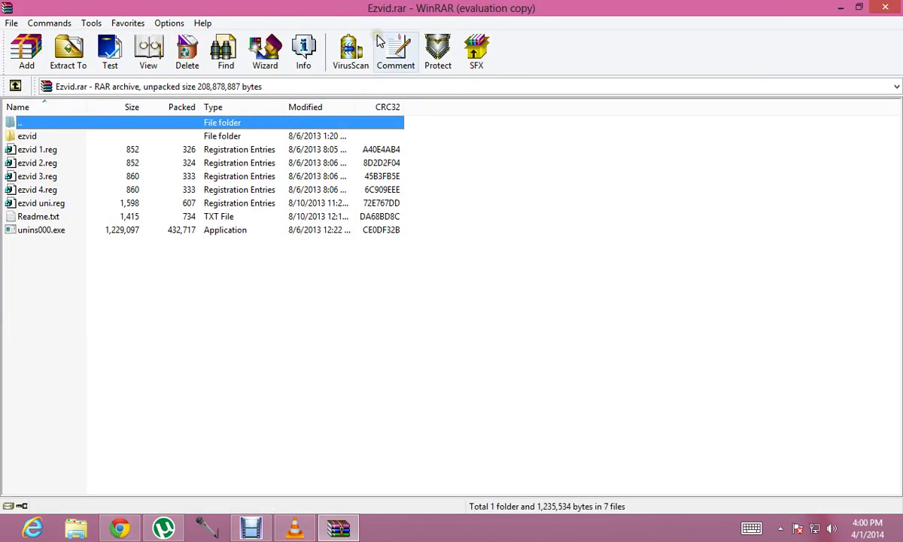
# Extract the contents of Ezvid.rar into an Ezvid folder inside Downloads, using the offered extraction options.
pyautogui.click(135, 273)
pyautogui.click(28, 134)
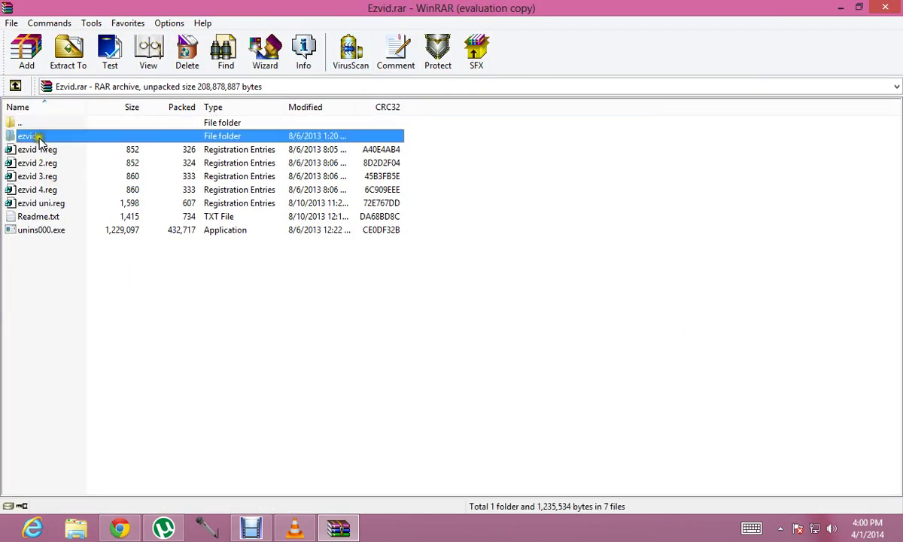
pyautogui.click(85, 247)
pyautogui.click(77, 66)
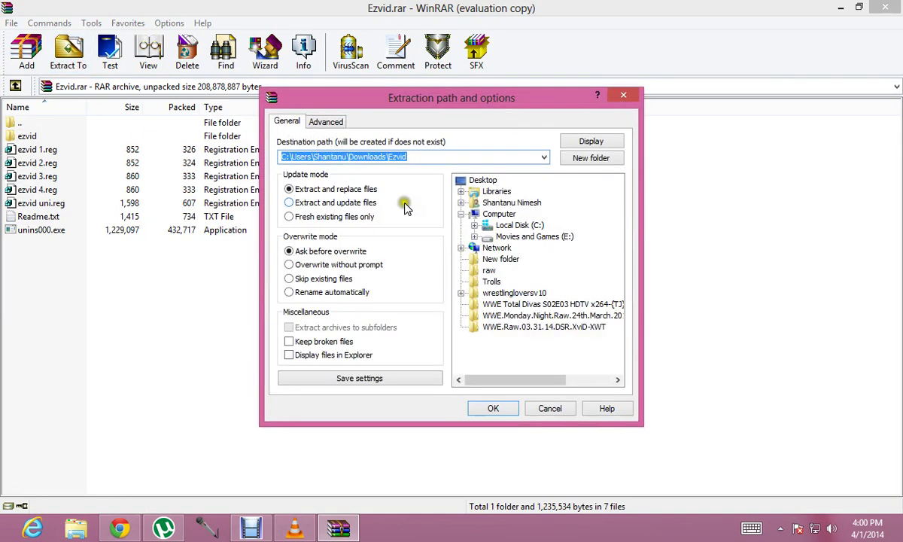
pyautogui.click(494, 408)
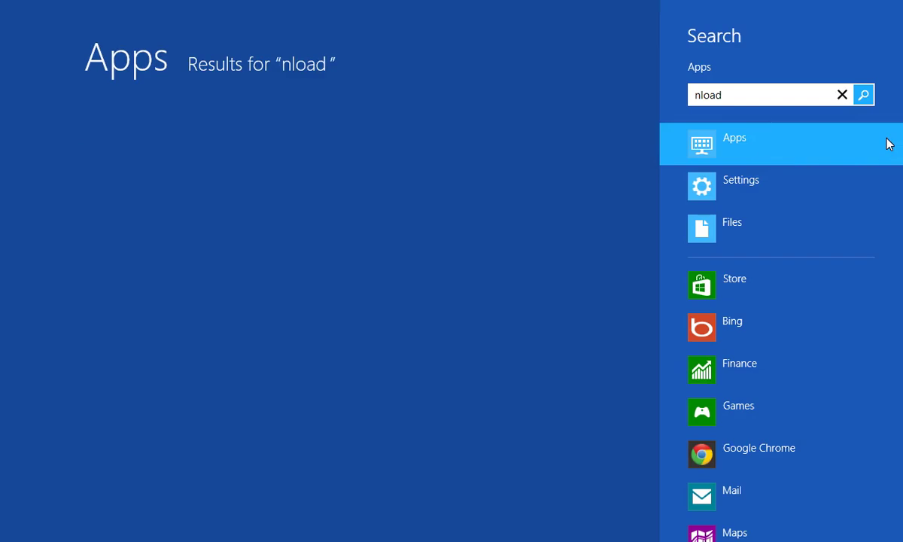
# Search the computer for "downloads" and open the Downloads folder in a maximized window.
pyautogui.press('BackSpace')
pyautogui.press('BackSpace')
pyautogui.press('BackSpace')
pyautogui.press('BackSpace')
pyautogui.press('BackSpace')
pyautogui.write('downloads')
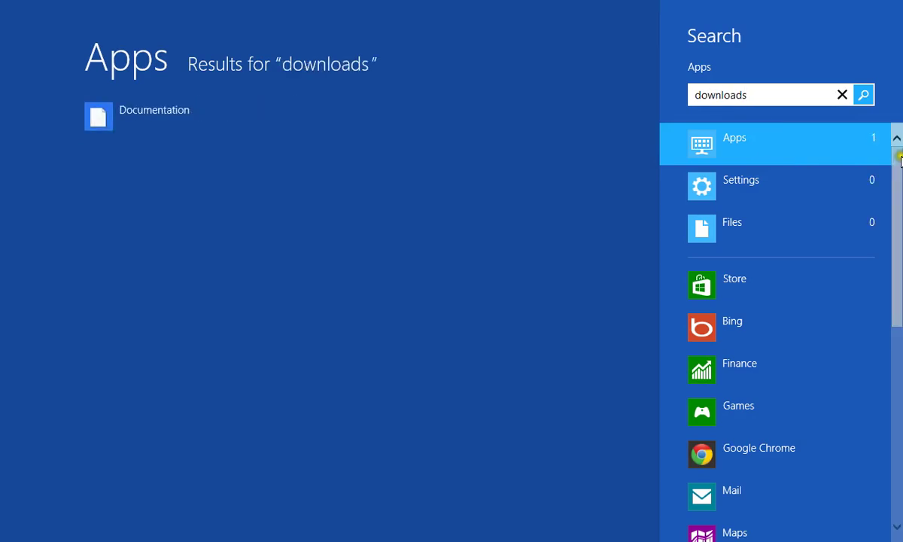
pyautogui.click(188, 120)
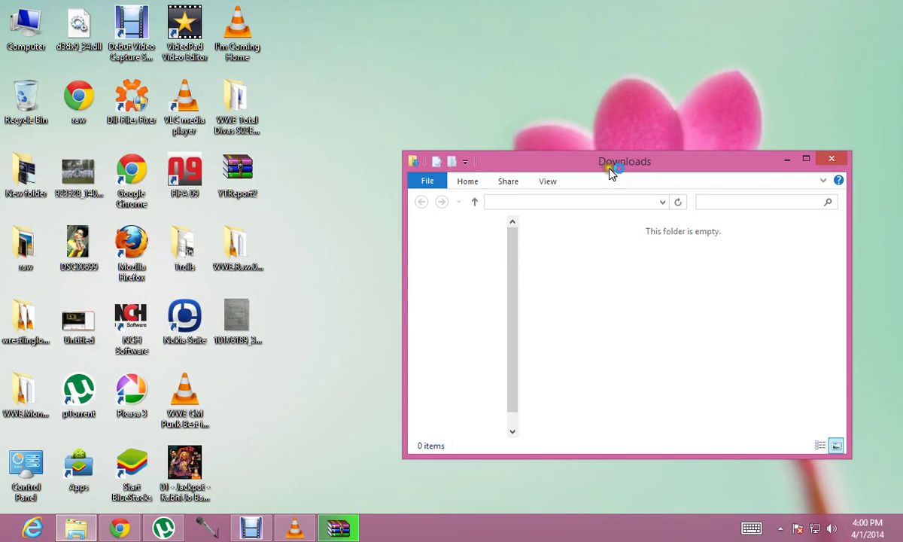
pyautogui.doubleClick(616, 167)
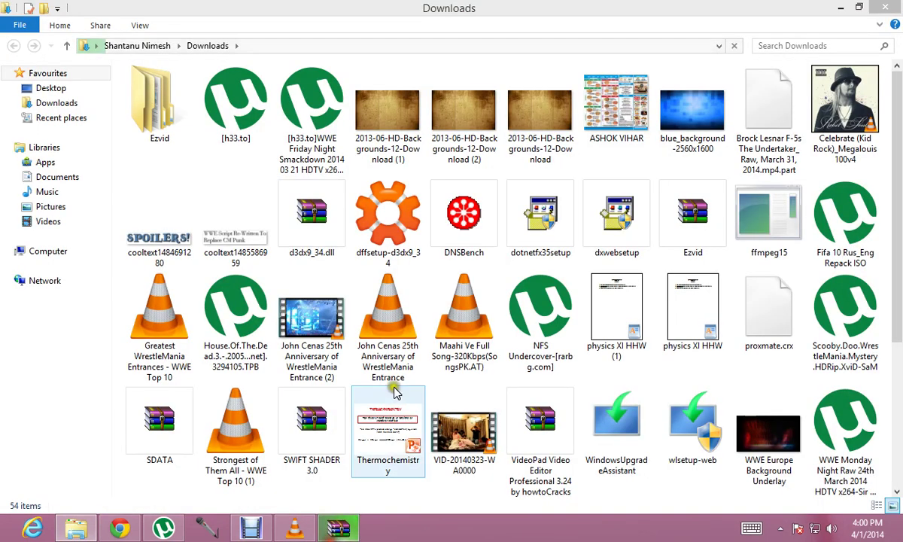
# Close the WinRAR archive window and open the extracted Ezvid folder in Downloads.
pyautogui.click(338, 528)
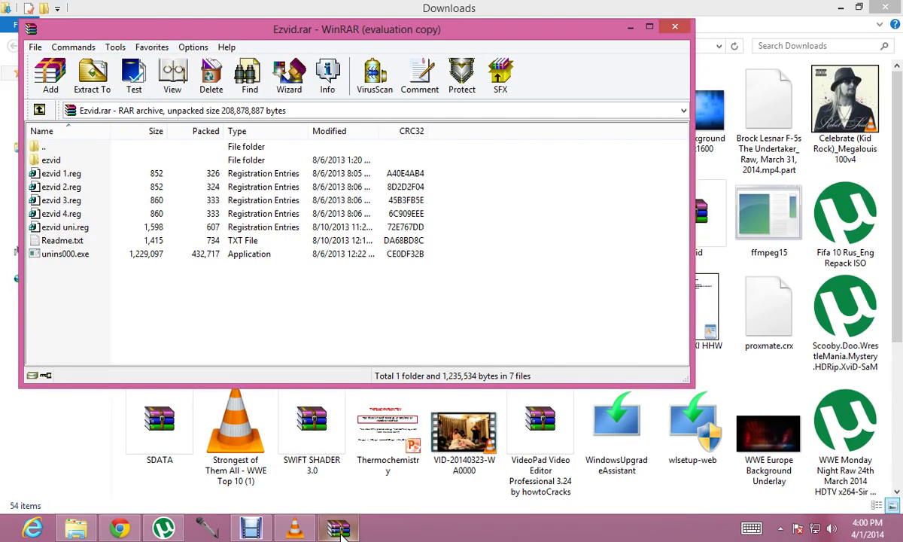
pyautogui.moveTo(331, 531)
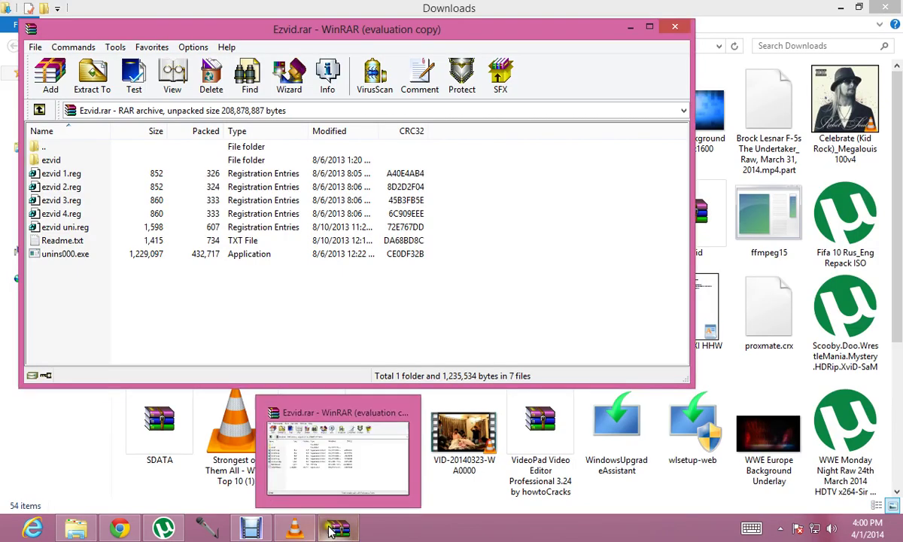
pyautogui.click(675, 28)
pyautogui.doubleClick(158, 113)
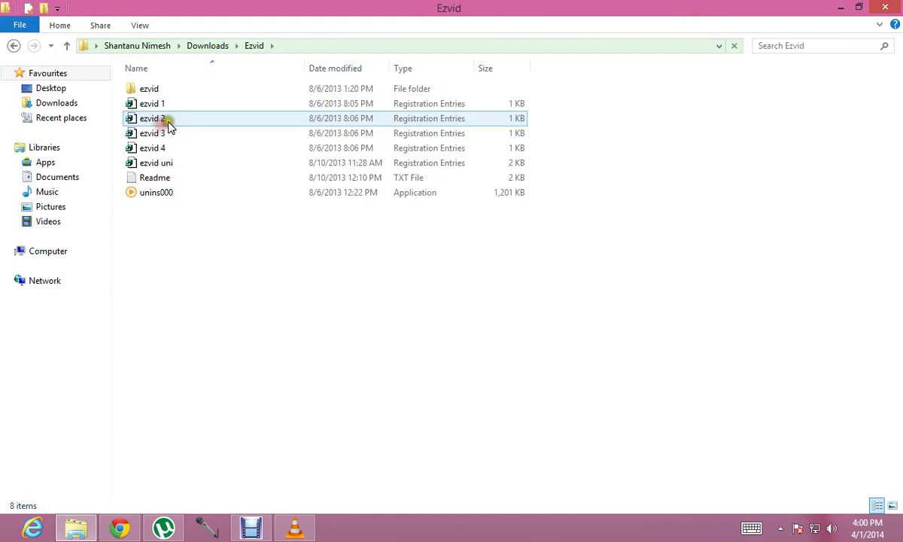
pyautogui.click(253, 292)
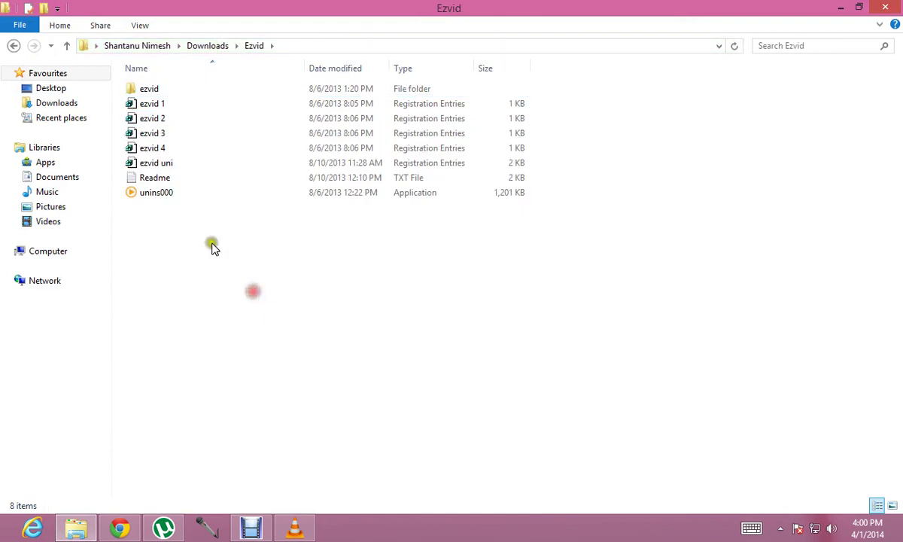
# Open the Readme file with Notepad to check the installation instructions, and close it again.
pyautogui.click(179, 187)
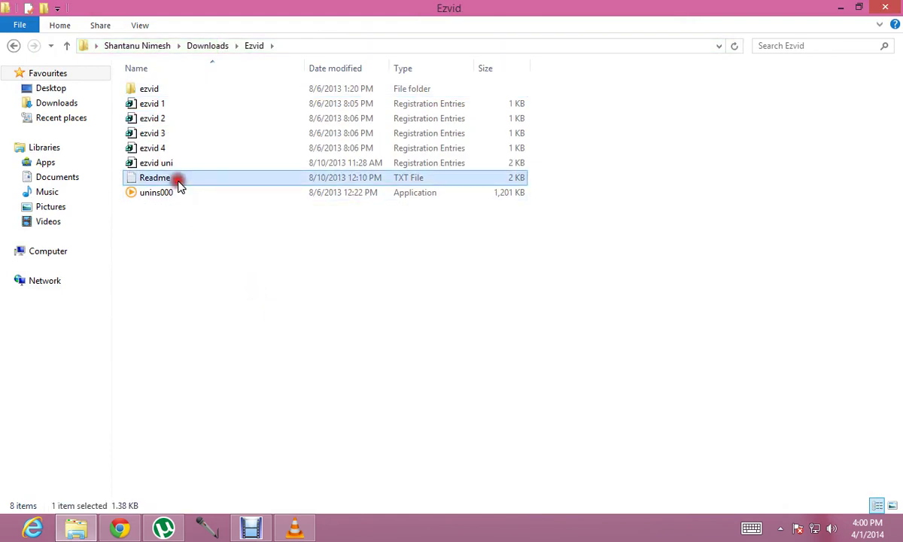
pyautogui.doubleClick(179, 187)
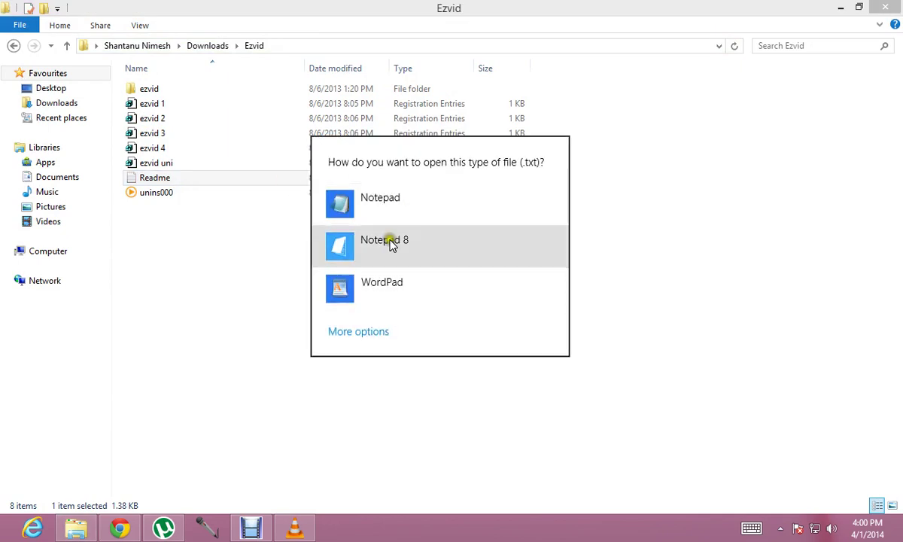
pyautogui.click(393, 215)
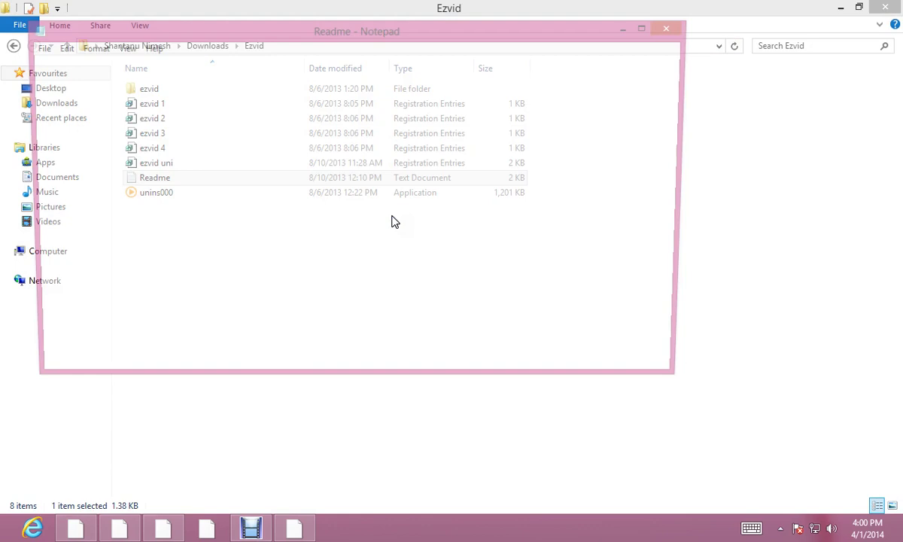
pyautogui.click(679, 31)
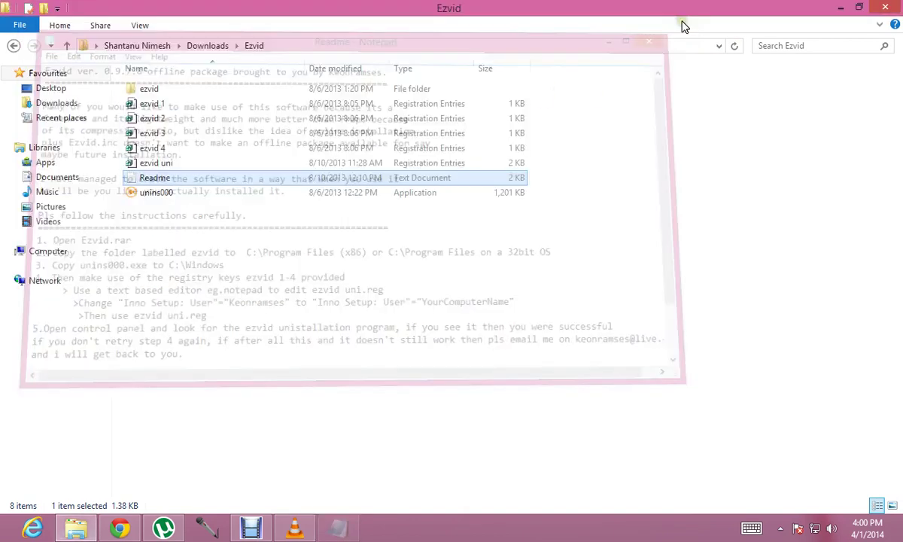
# Open the inner ezvid folder and look through its program files.
pyautogui.doubleClick(282, 91)
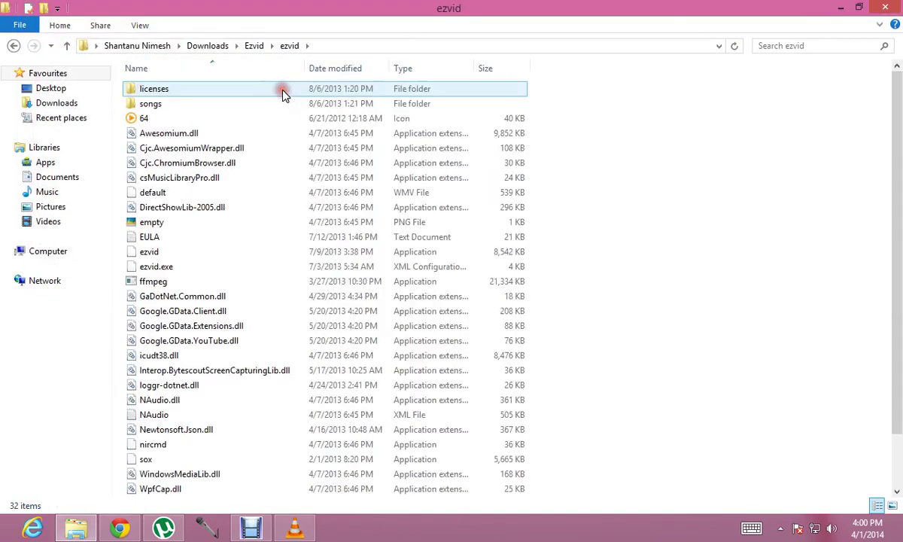
pyautogui.scroll(-1, 212, 222)
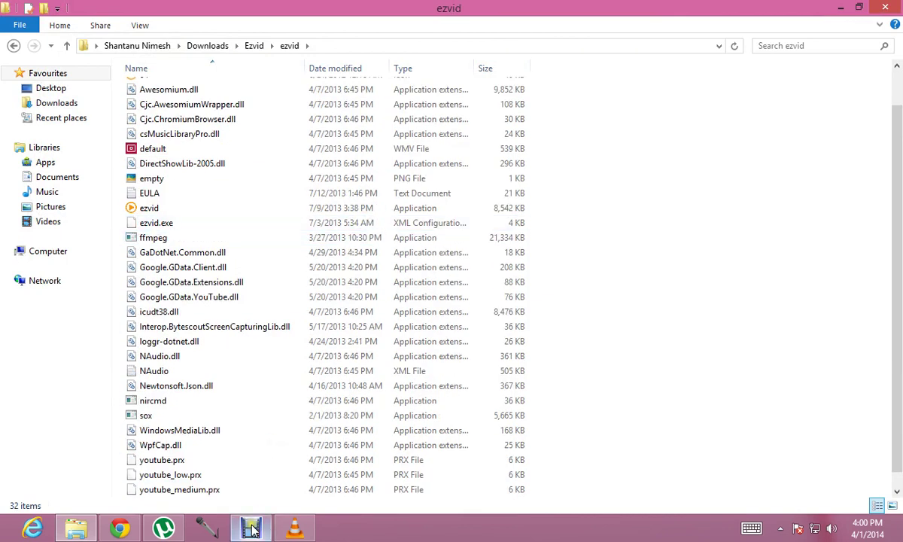
pyautogui.hotkey('alt', 'Tab')
pyautogui.click(300, 406)
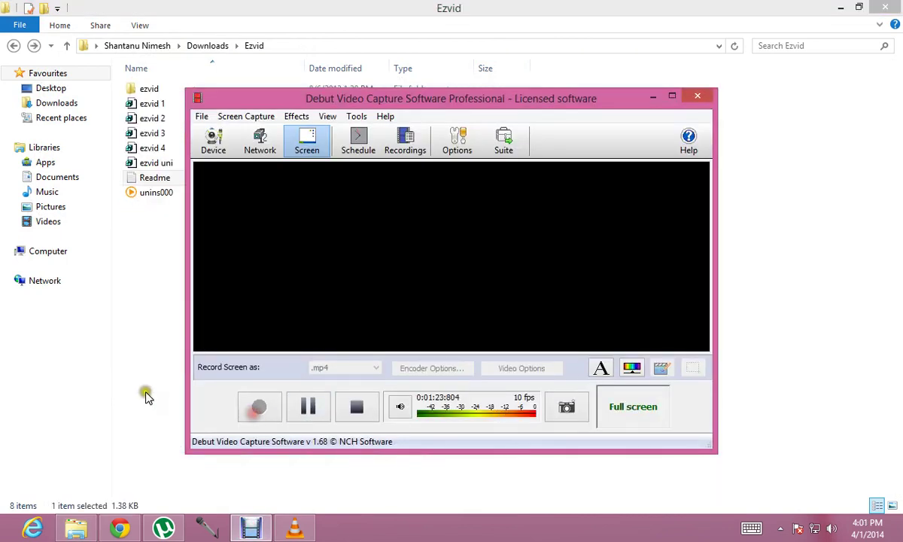
pyautogui.click(139, 391)
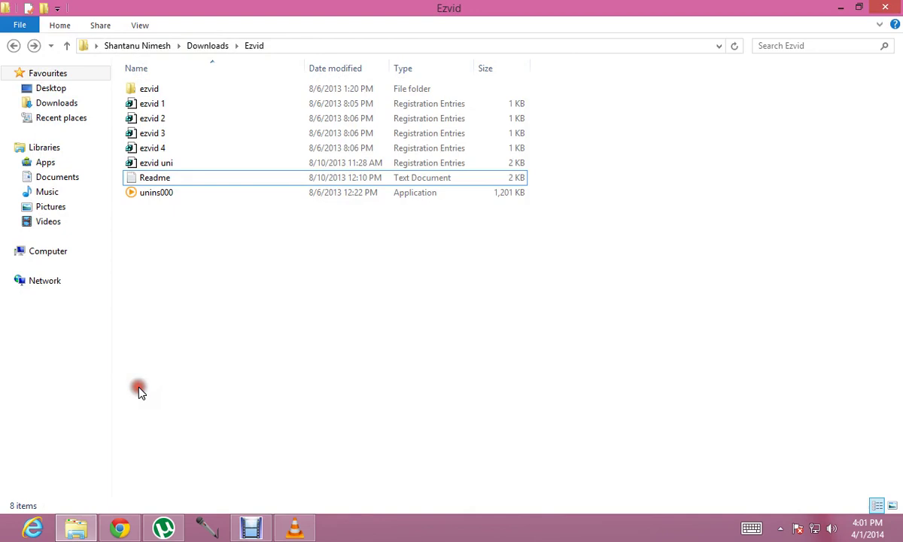
# Copy the inner ezvid folder from the extracted Ezvid folder.
pyautogui.click(152, 91)
pyautogui.hotkey('shift', 'F10')
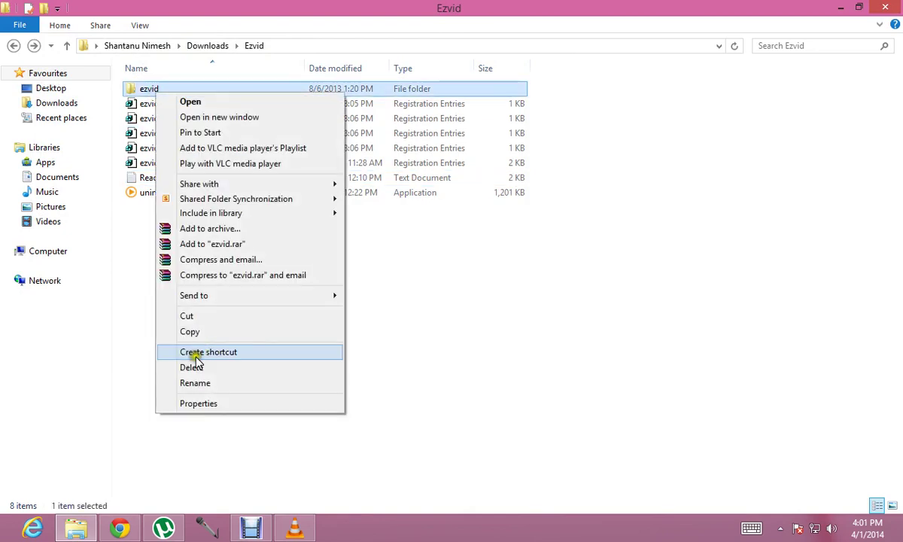
pyautogui.click(196, 333)
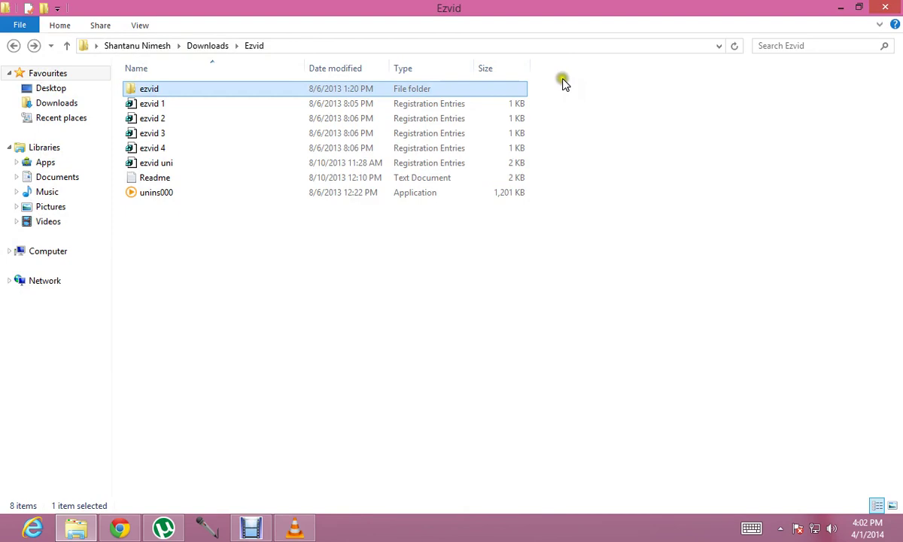
# Go to Local Disk (C:) and open the Program Files (x86) folder.
pyautogui.click(431, 44)
pyautogui.write('local')
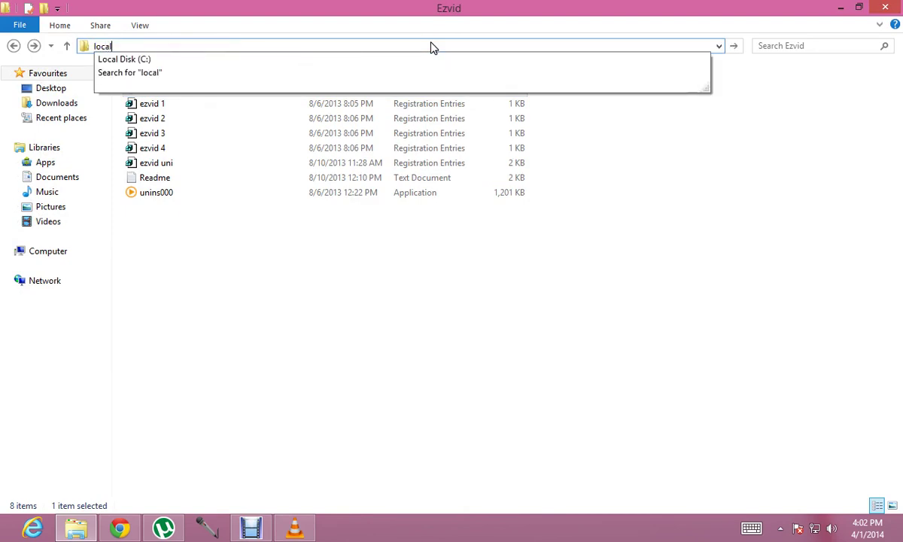
pyautogui.press('Down')
pyautogui.press('Return')
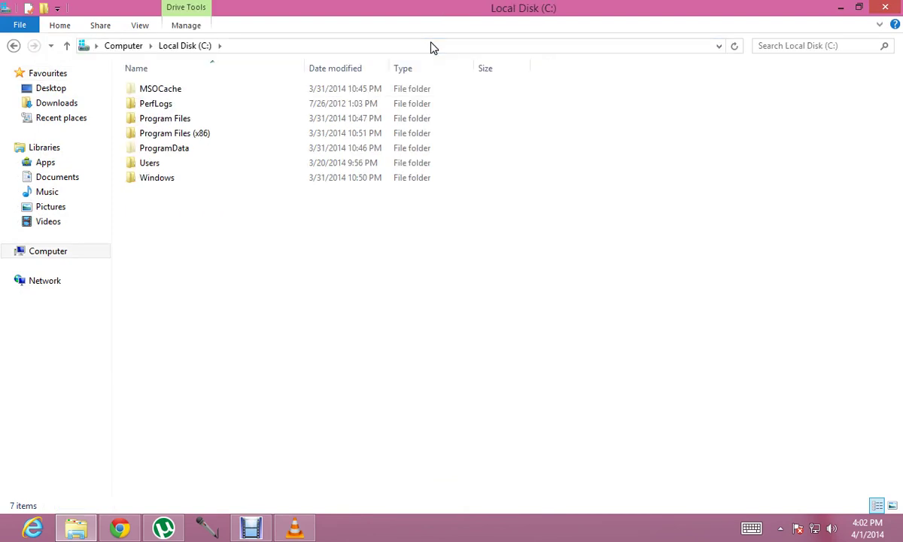
pyautogui.click(223, 132)
pyautogui.doubleClick(223, 133)
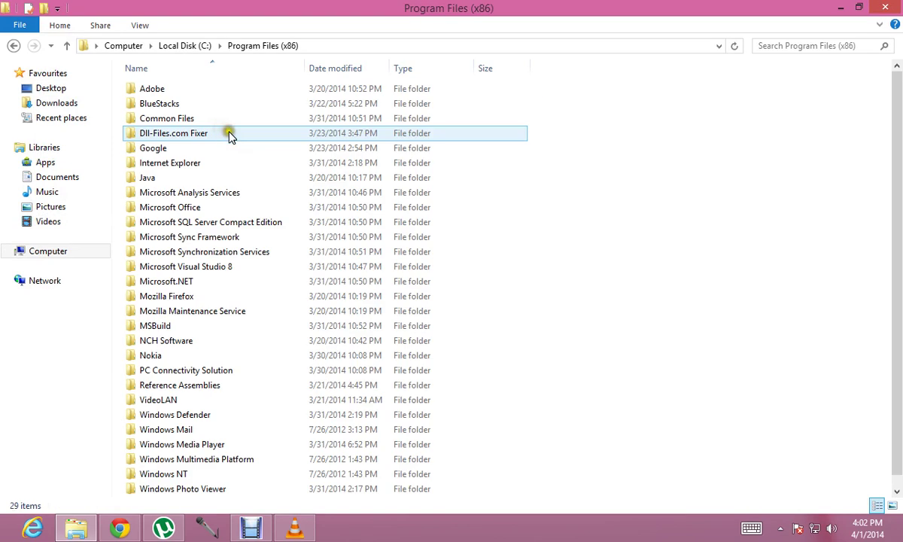
# Create a new folder named Ezvid in Program Files (x86).
pyautogui.rightClick(586, 204)
pyautogui.moveTo(654, 352)
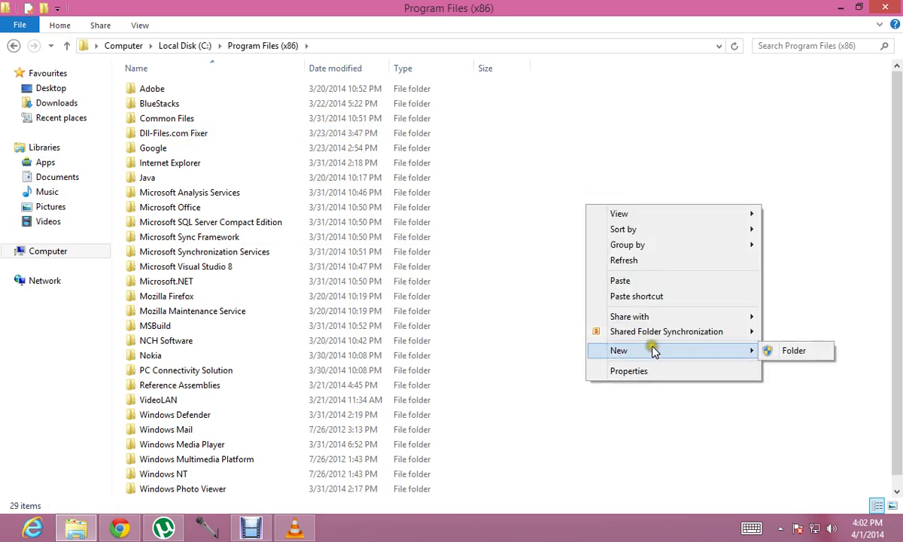
pyautogui.click(798, 351)
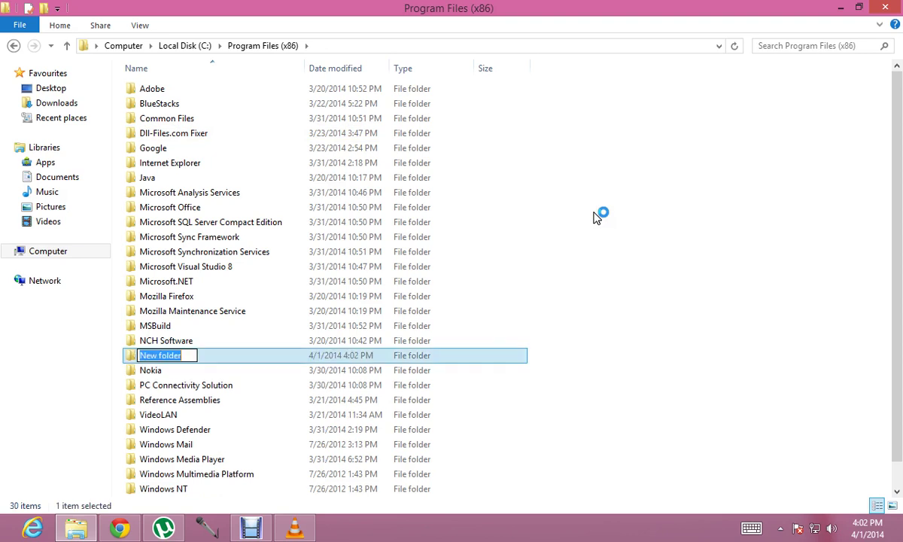
pyautogui.write('Ezvid')
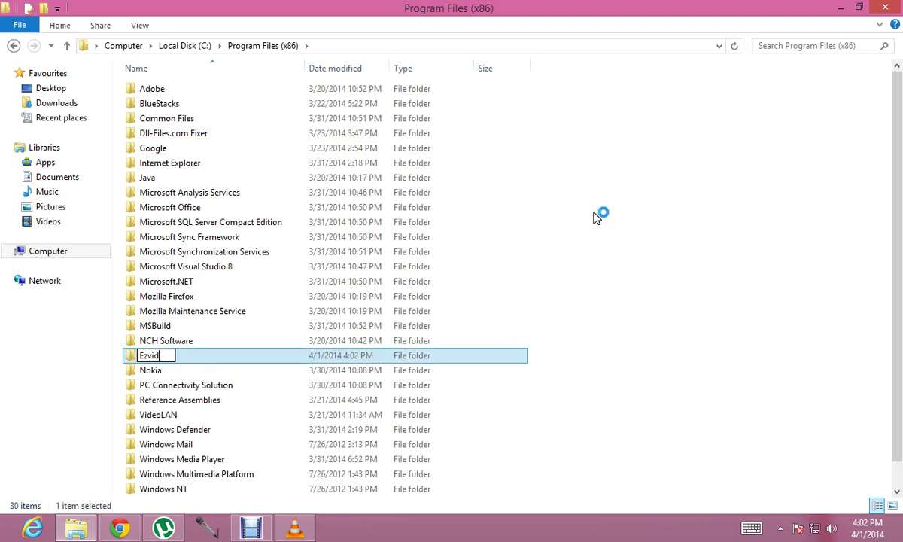
pyautogui.press('Return')
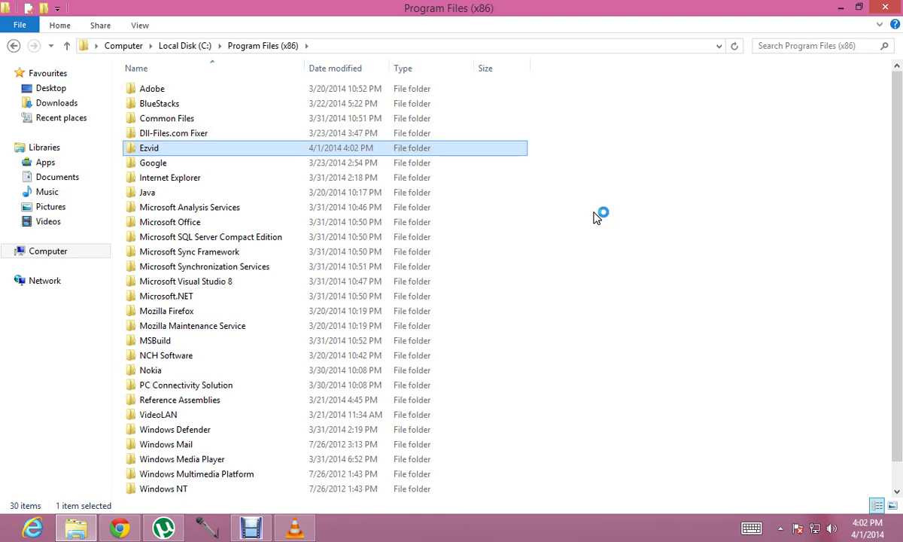
# Open the new Ezvid folder and paste the copied ezvid folder into it, granting administrator permission.
pyautogui.press('Return')
pyautogui.rightClick(595, 215)
pyautogui.click(637, 310)
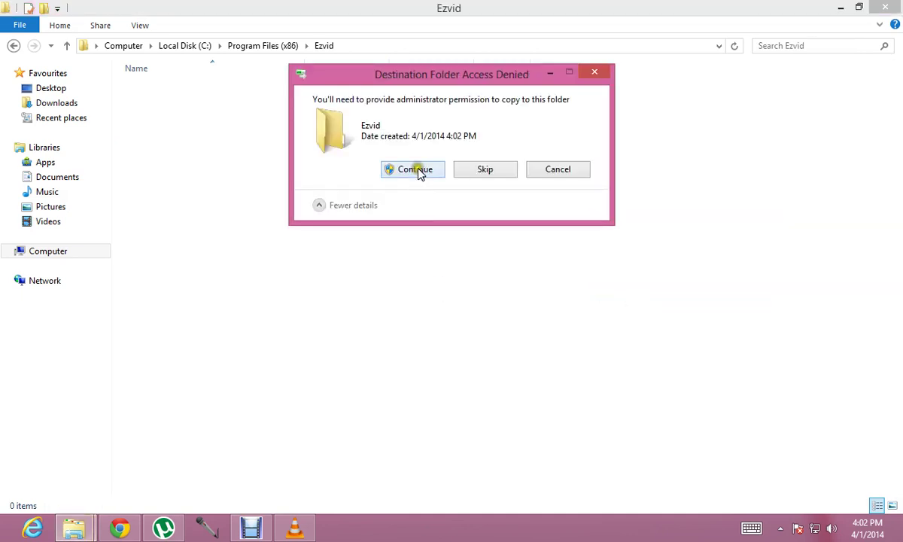
pyautogui.click(419, 170)
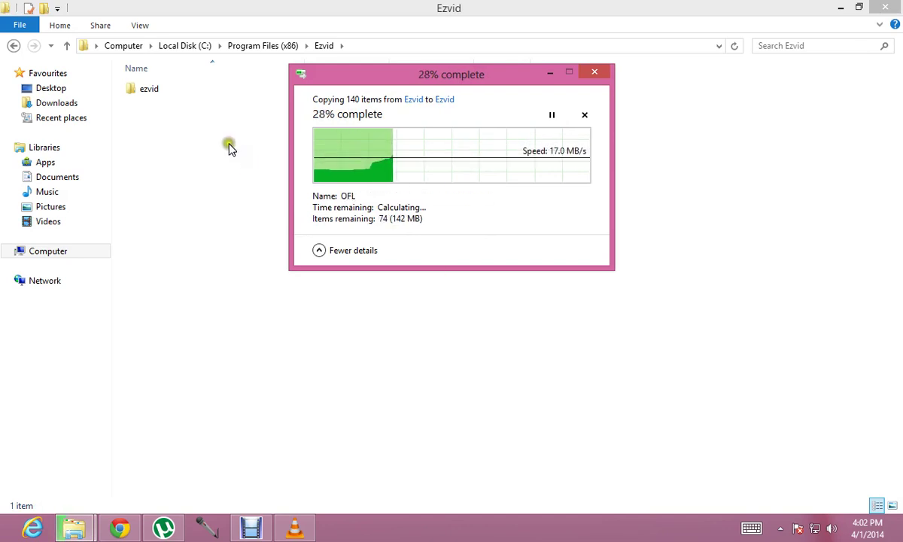
pyautogui.moveTo(75, 525)
pyautogui.click(118, 455)
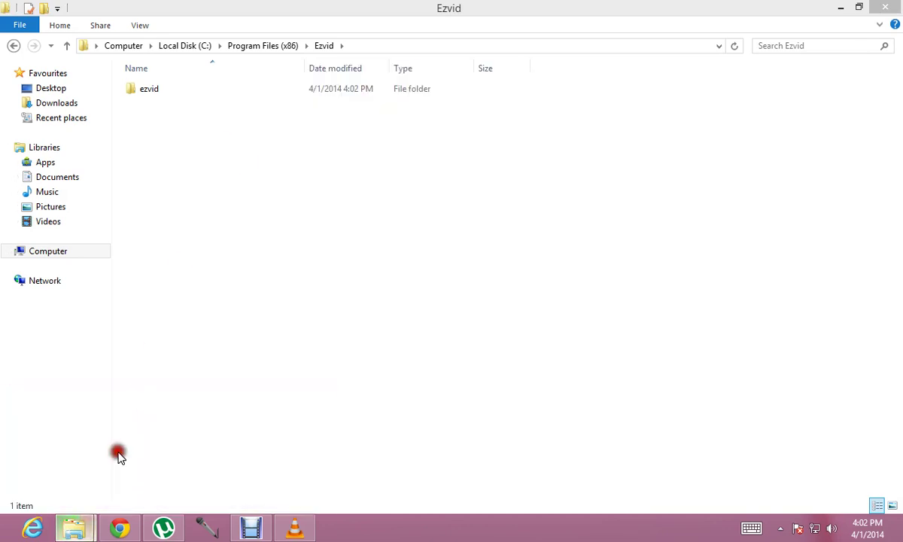
# Check the contents of the pasted ezvid folder and return to its parent Ezvid folder.
pyautogui.doubleClick(178, 92)
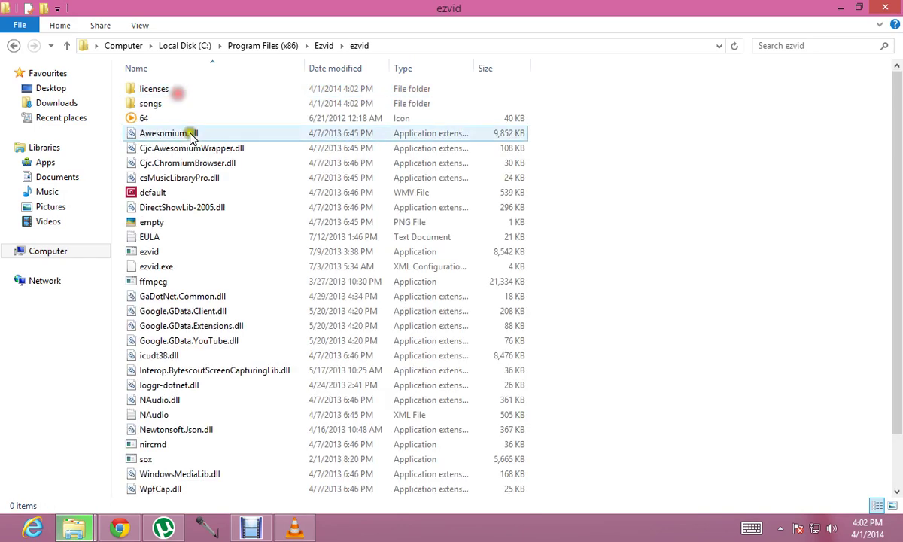
pyautogui.press('BackSpace')
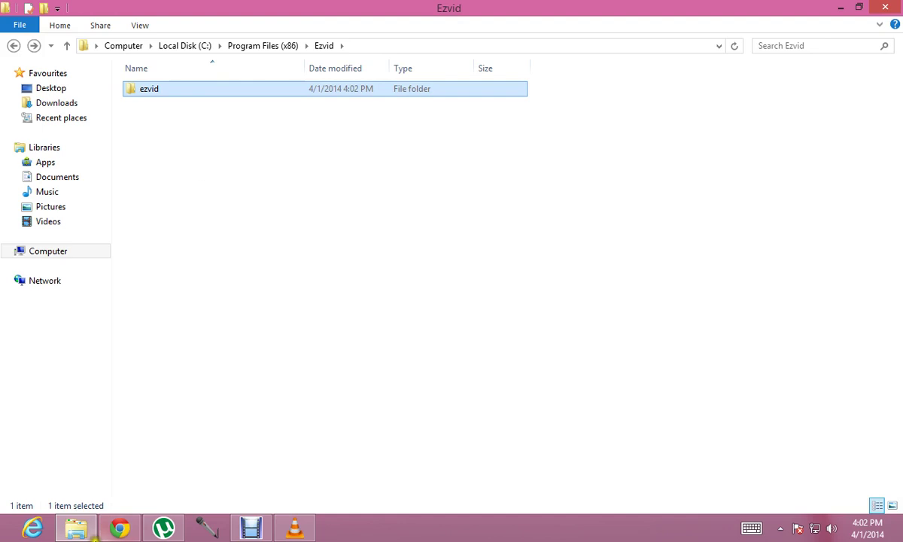
pyautogui.click(76, 528)
pyautogui.click(77, 528)
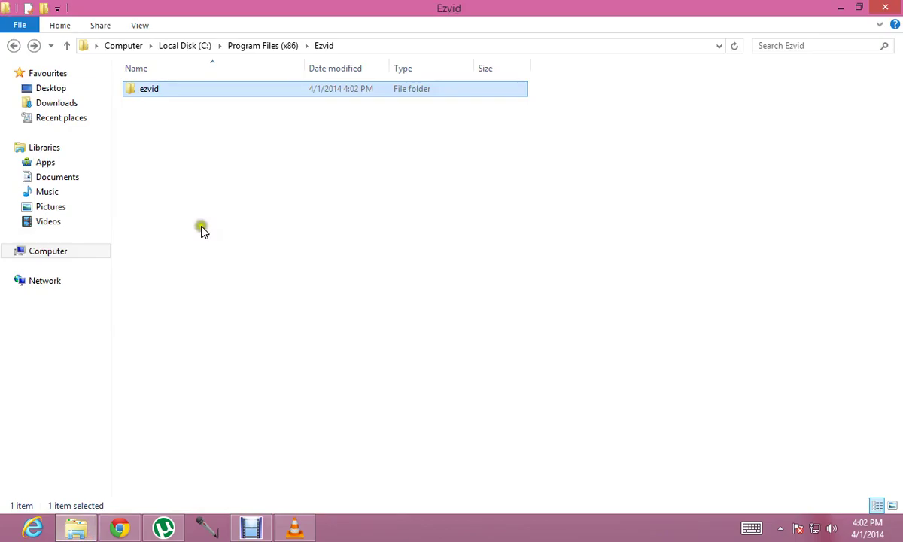
# Open the extracted Ezvid folder in Downloads and copy all its files from ezvid 1 to unins000, leaving out the ezvid folder.
pyautogui.click(51, 109)
pyautogui.doubleClick(158, 118)
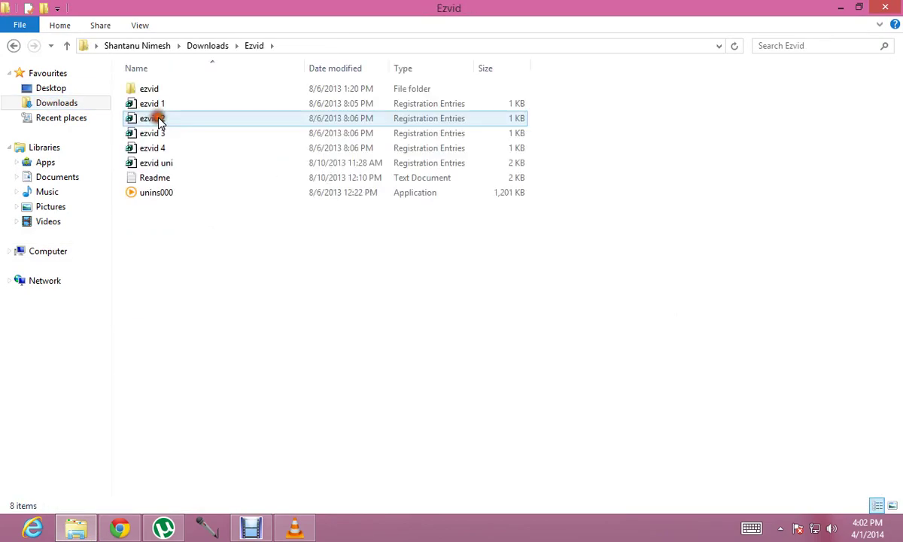
pyautogui.click(166, 147)
pyautogui.click(161, 119)
pyautogui.click(156, 105)
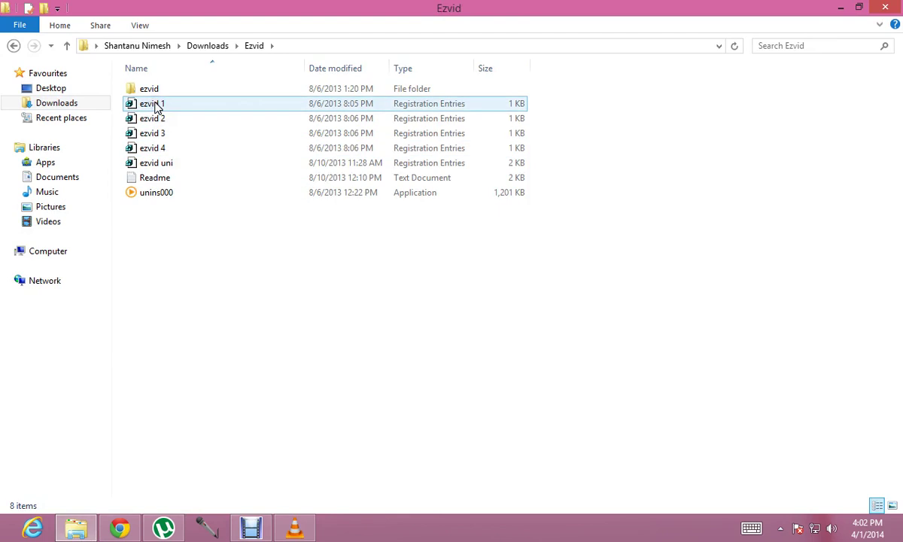
pyautogui.click(157, 192)
pyautogui.click(161, 177)
pyautogui.click(196, 238)
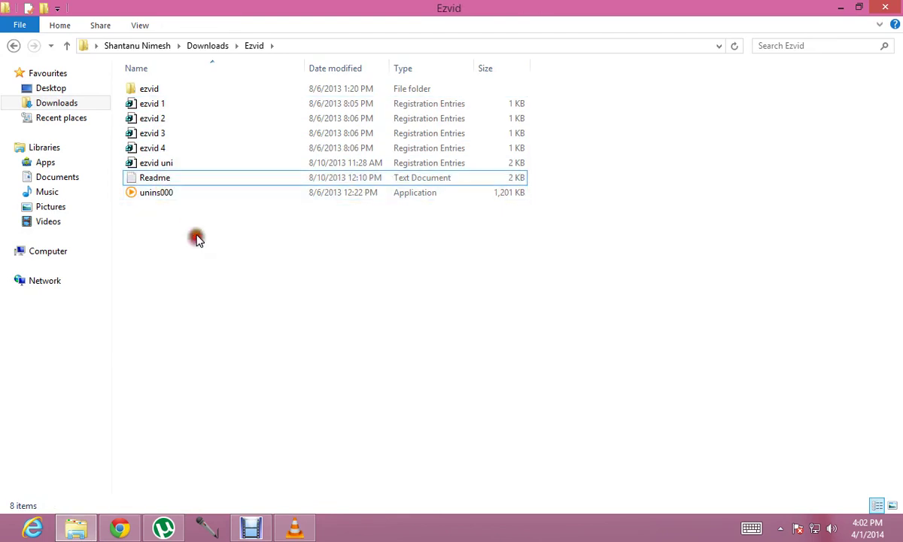
pyautogui.moveTo(235, 231); pyautogui.dragTo(137, 104)
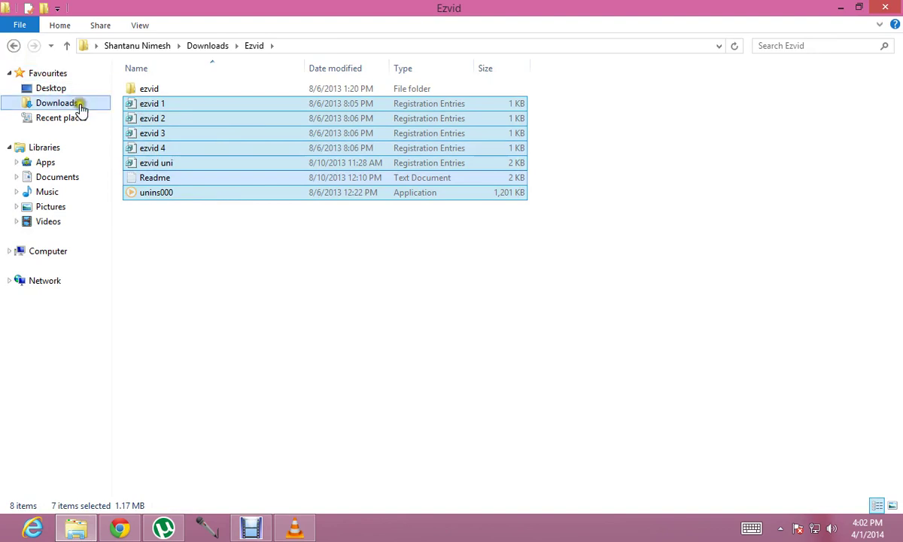
# Paste the copied files into the Ezvid folder in Program Files (x86), granting administrator permission for all current items.
pyautogui.click(14, 45)
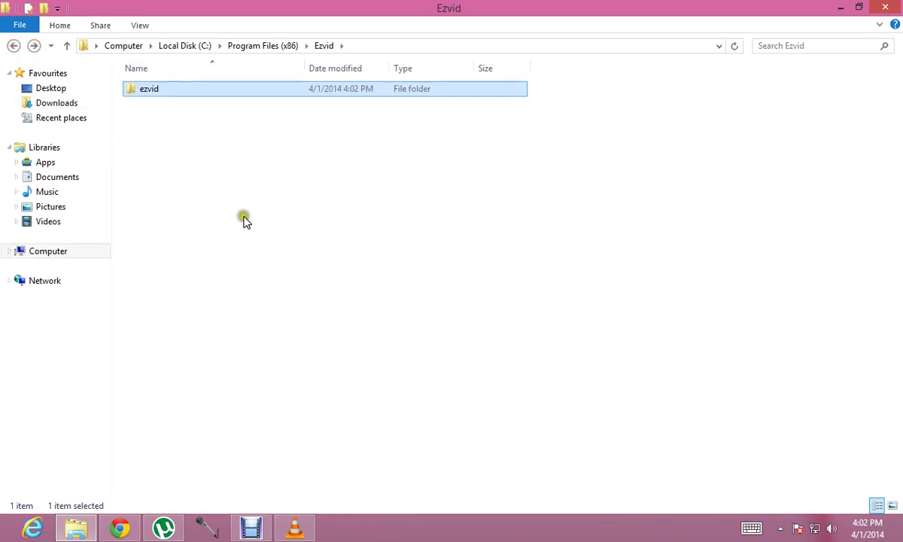
pyautogui.click(243, 218)
pyautogui.hotkey('ctrl', 'v')
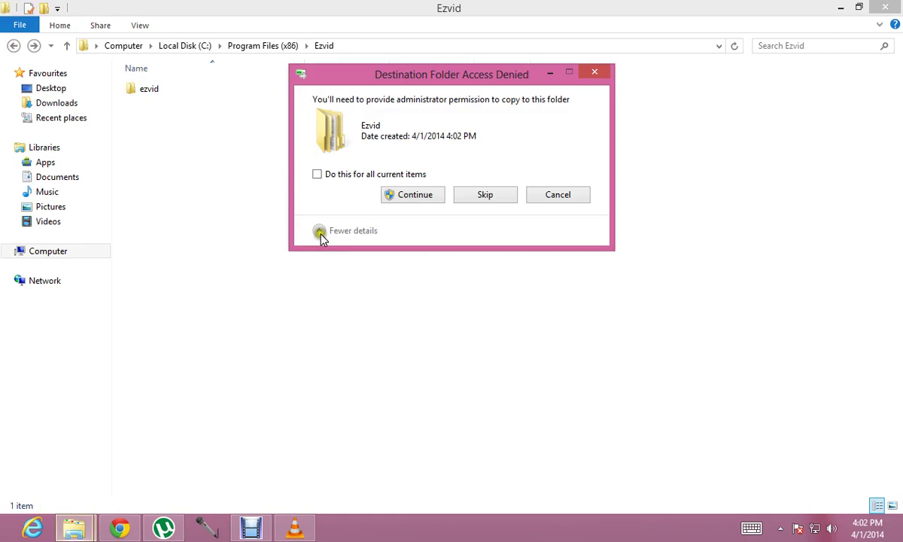
pyautogui.click(369, 194)
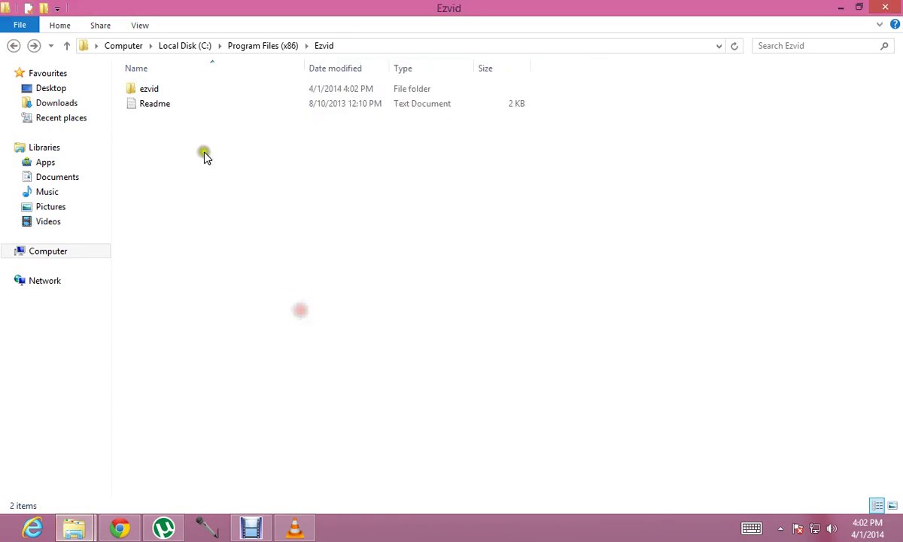
pyautogui.moveTo(73, 526)
pyautogui.click(278, 429)
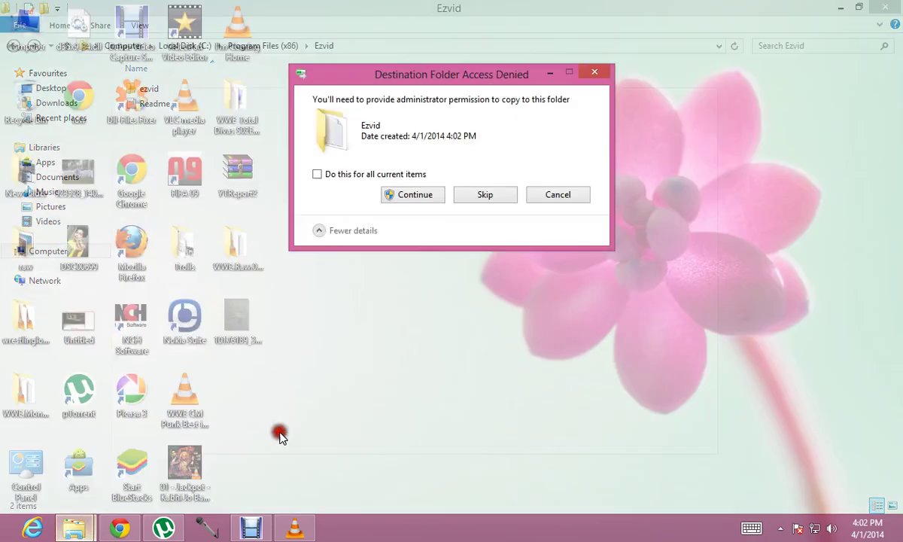
pyautogui.click(364, 172)
pyautogui.click(400, 193)
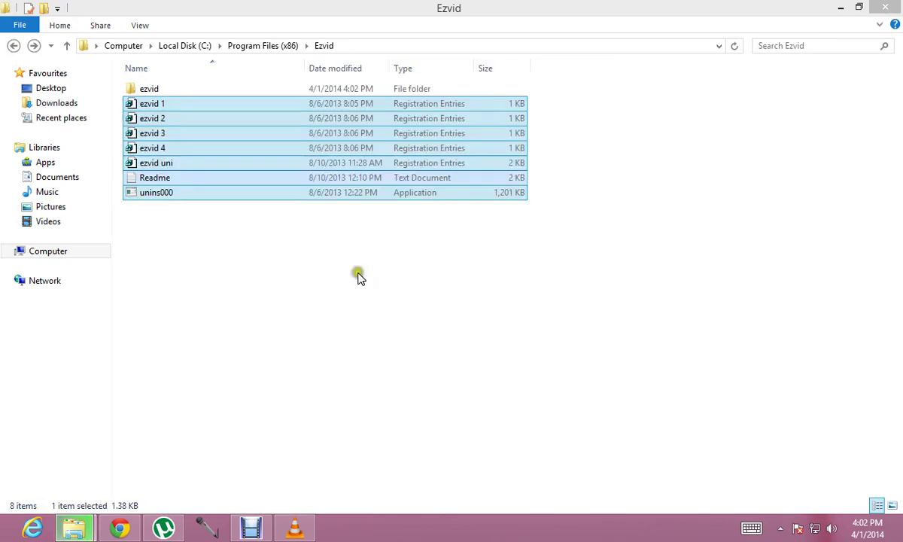
pyautogui.click(262, 218)
# Run the ezvid 1 registration file and add its keys and values to the registry.
pyautogui.click(171, 105)
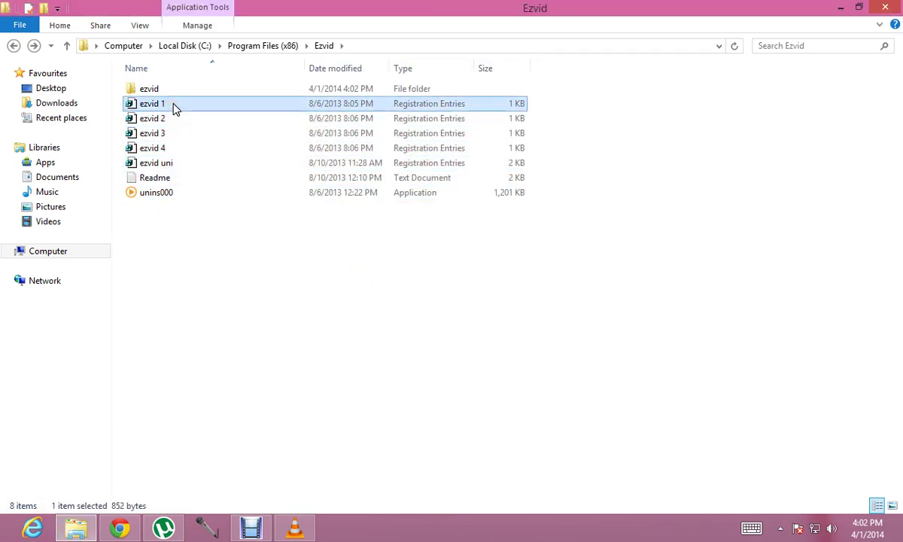
pyautogui.press('Down')
pyautogui.press('Down')
pyautogui.press('Down')
pyautogui.press('Down')
pyautogui.press('Up')
pyautogui.press('Up')
pyautogui.press('Up')
pyautogui.press('Up')
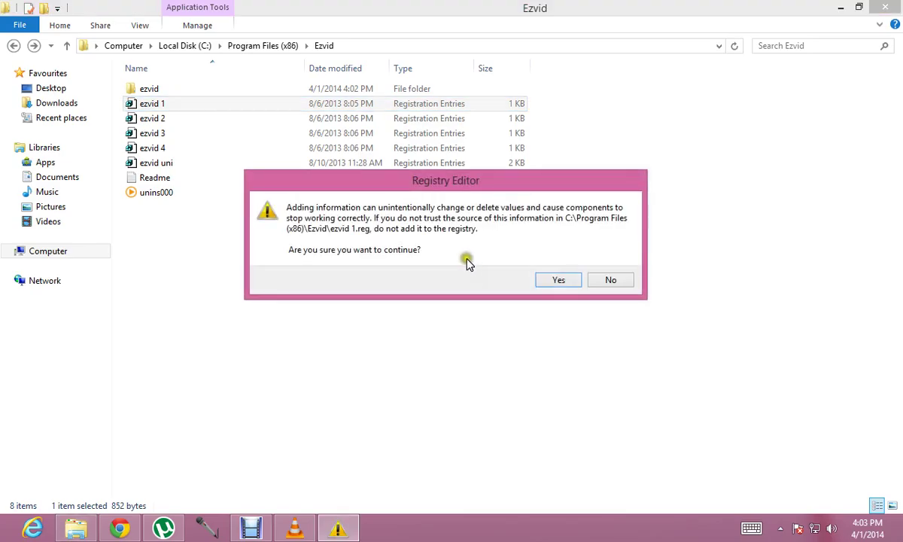
pyautogui.click(558, 281)
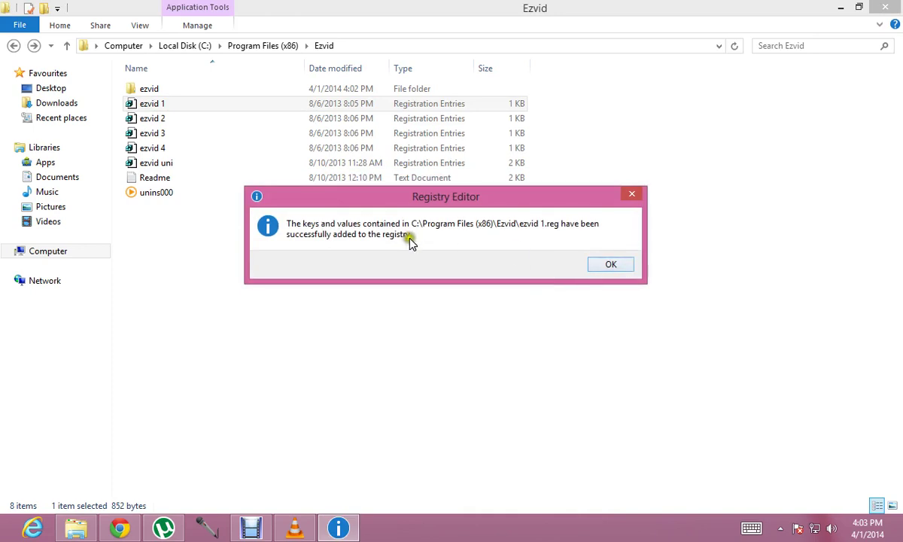
pyautogui.click(609, 265)
# Open the inner ezvid folder, launch the ezvid application and maximize its window.
pyautogui.doubleClick(226, 89)
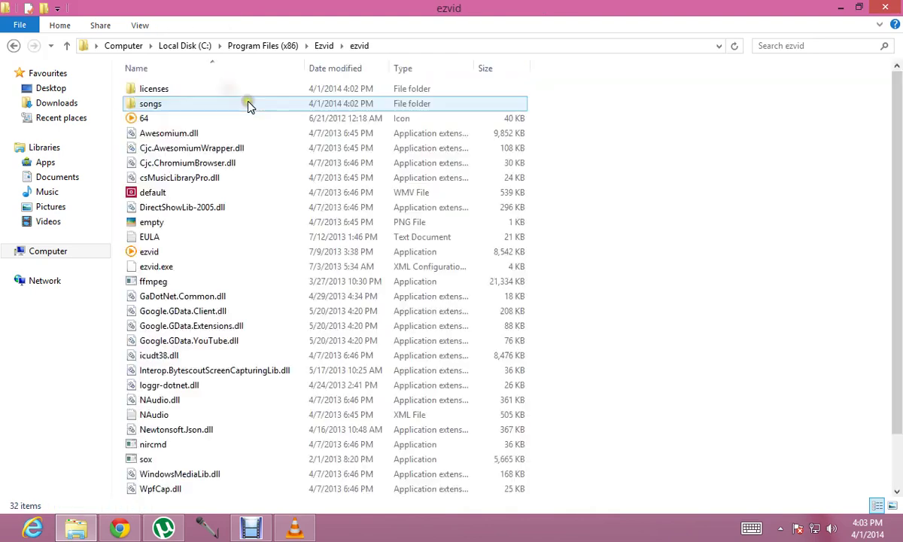
pyautogui.click(167, 254)
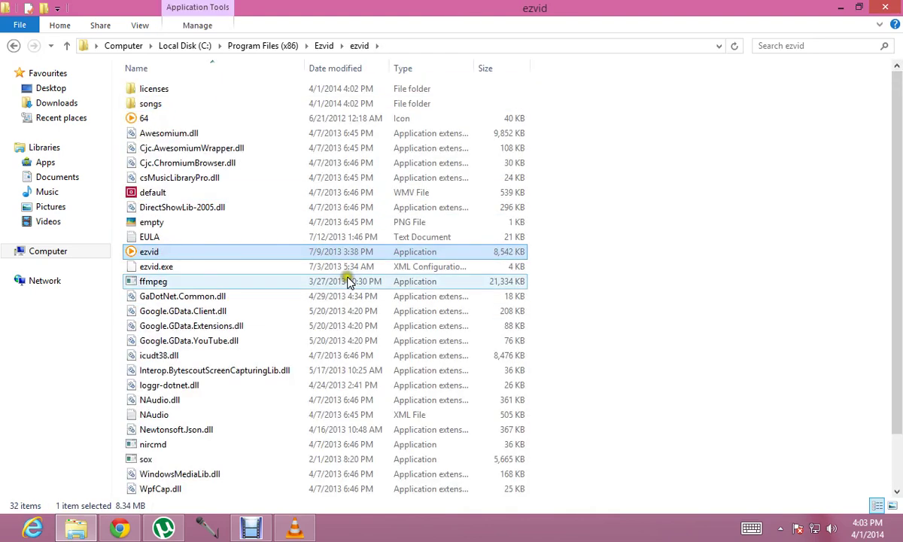
pyautogui.press('Return')
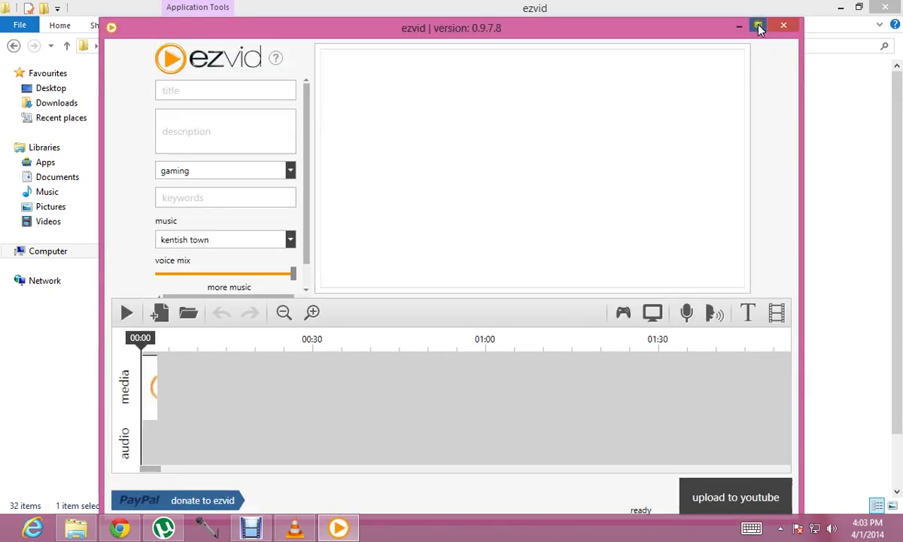
pyautogui.click(759, 27)
# Look over the ezvid editor's video details and editing tools, and minimize its window.
pyautogui.moveTo(264, 256); pyautogui.dragTo(222, 252)
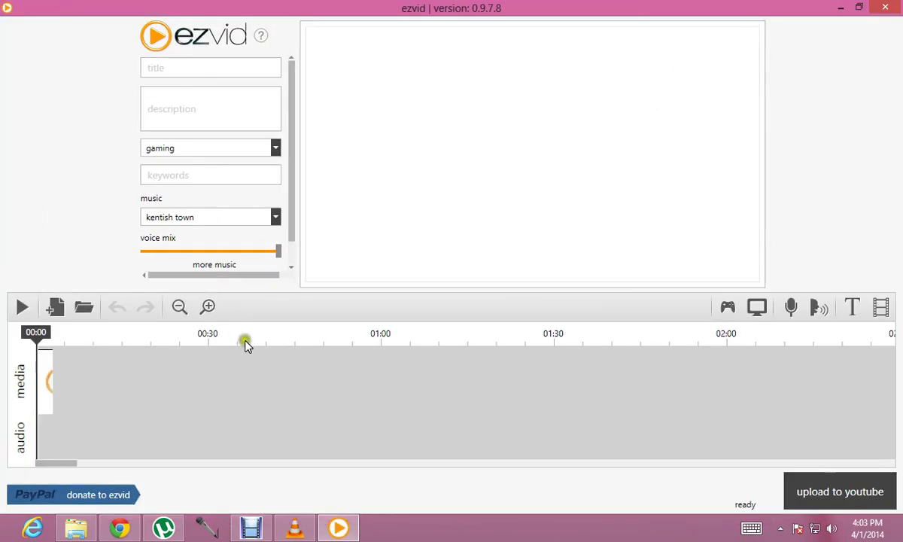
pyautogui.click(251, 69)
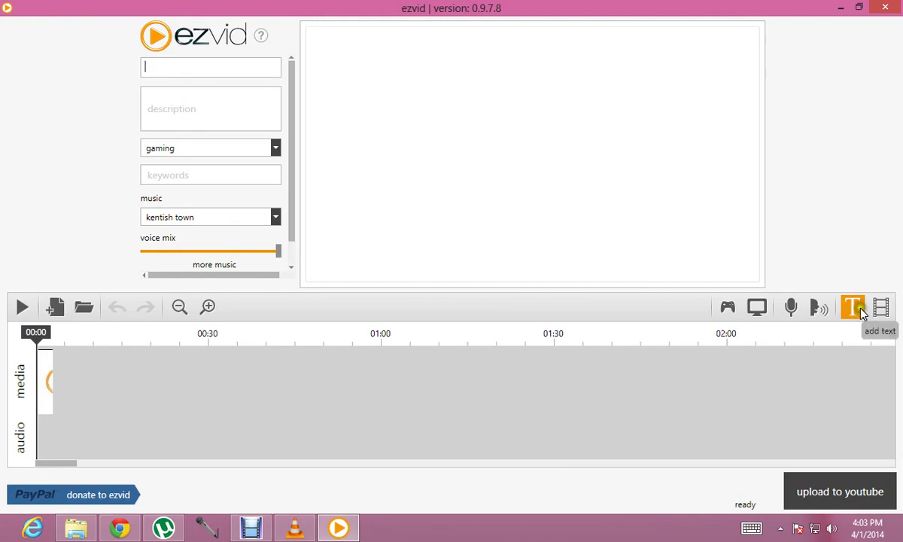
pyautogui.click(841, 7)
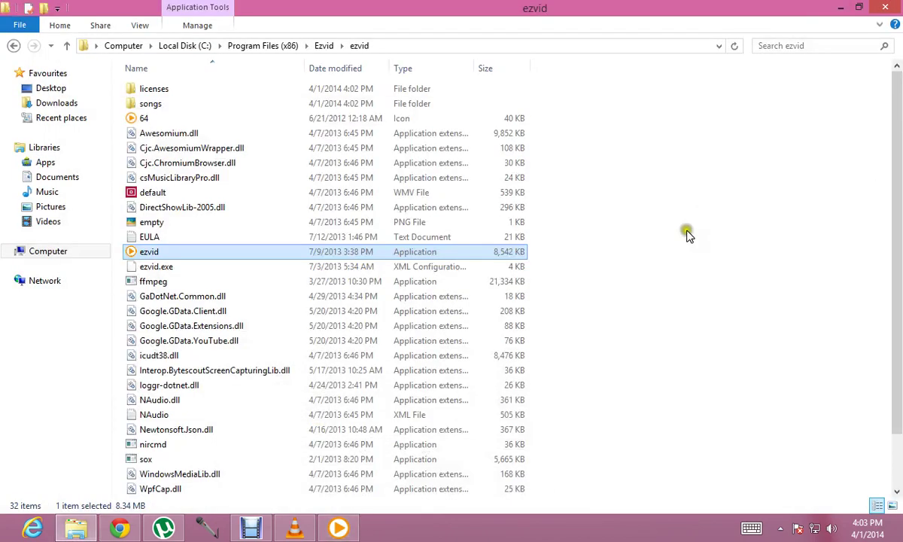